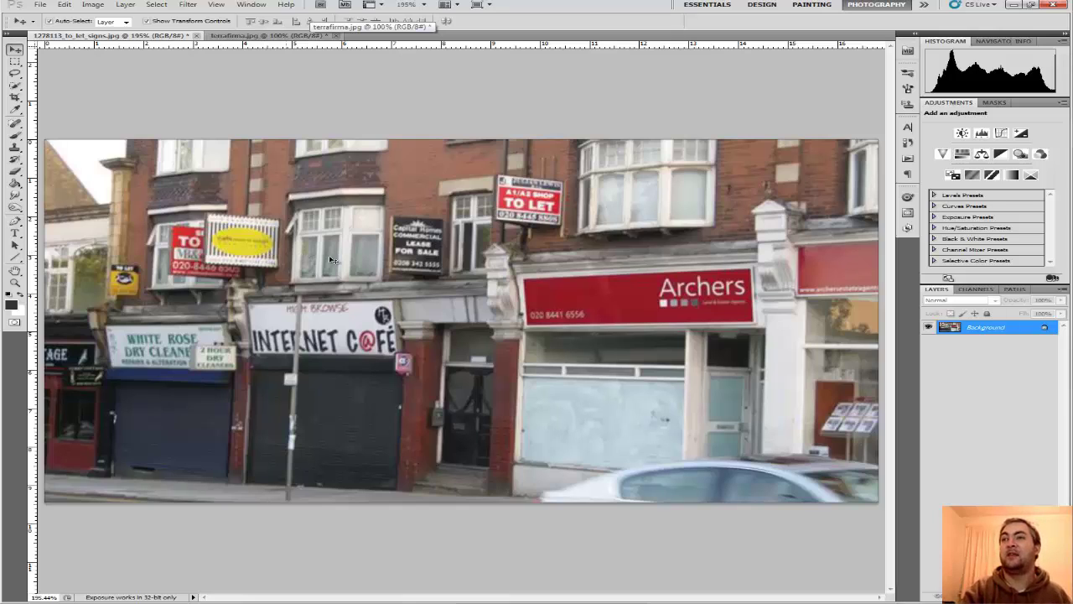
Copy the terrafirma.jpg TO LET sign and paste it into the street photo as Layer 1
left_click(249, 36)
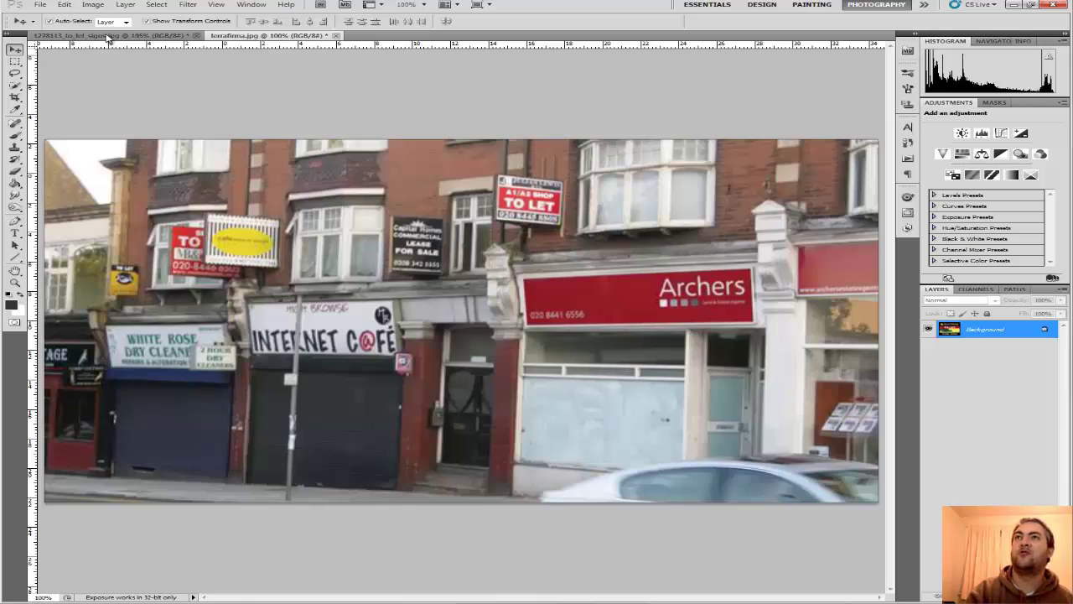
left_click(109, 37)
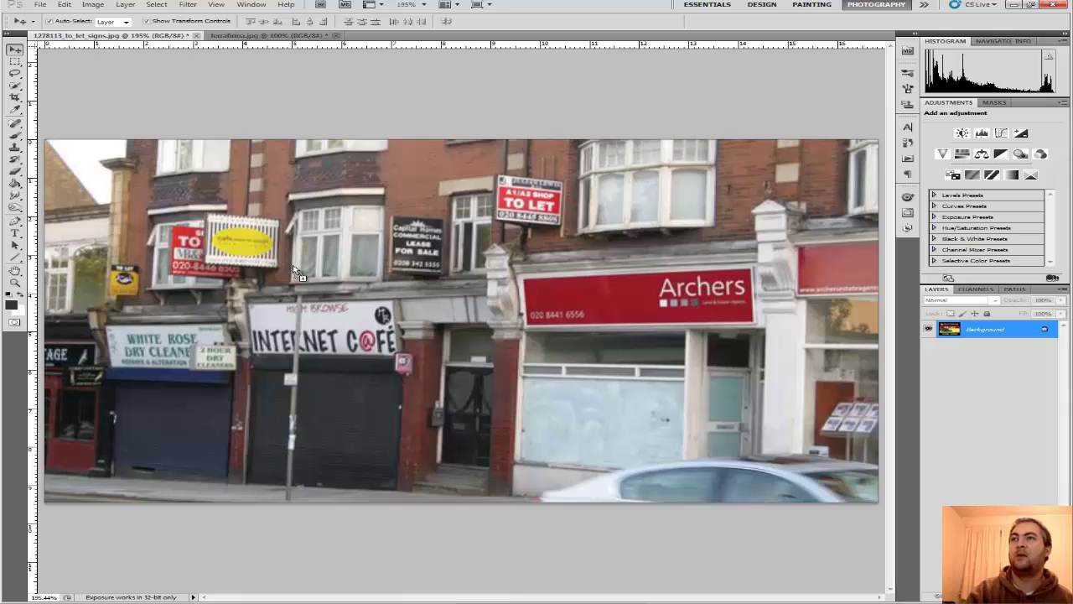
key("ctrl+v")
Move the pasted sign over the shopfronts and scale it to about 26.6% width, 17% height
left_click_drag(286, 257, 649, 410)
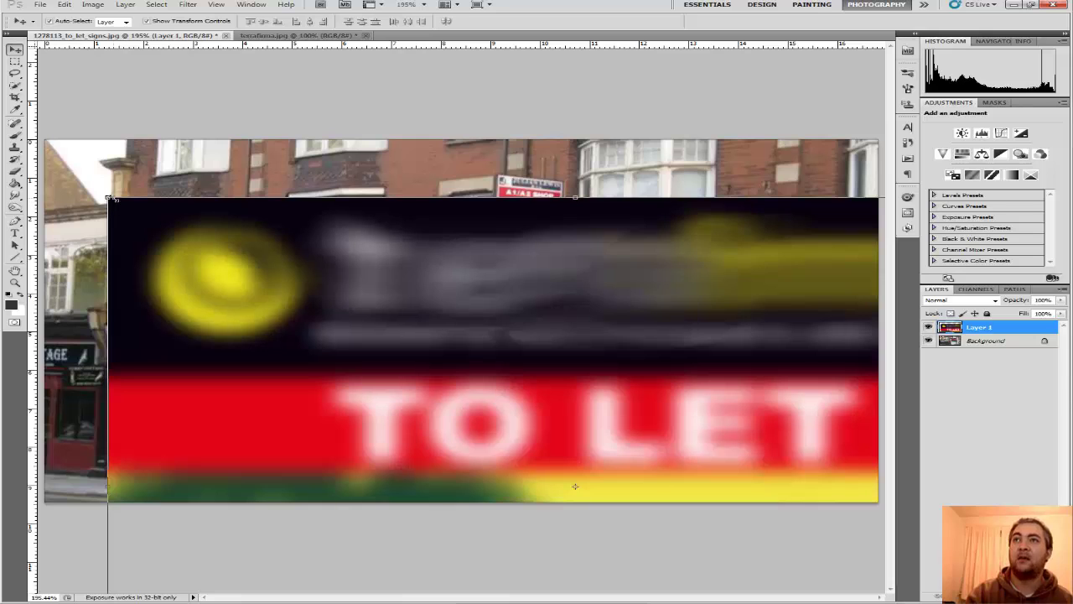
left_click_drag(108, 198, 280, 177)
left_click_drag(189, 156, 354, 261)
left_click_drag(353, 364, 275, 355)
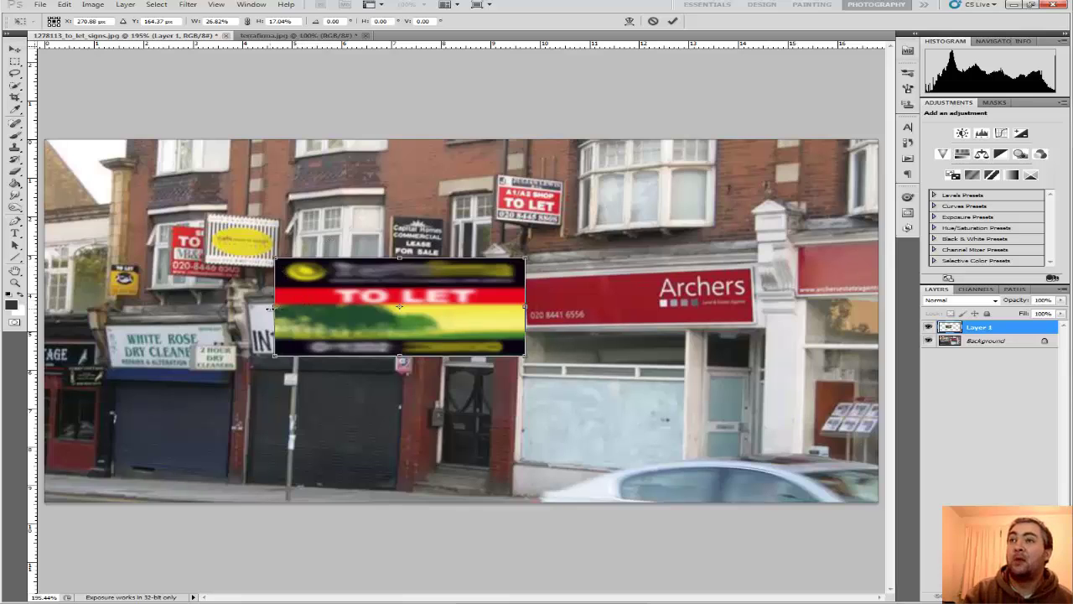
Undo the squashed resize, then shrink the sign to about 8.9% and commit it over the upper-left red sign
left_click(65, 5)
left_click(74, 15)
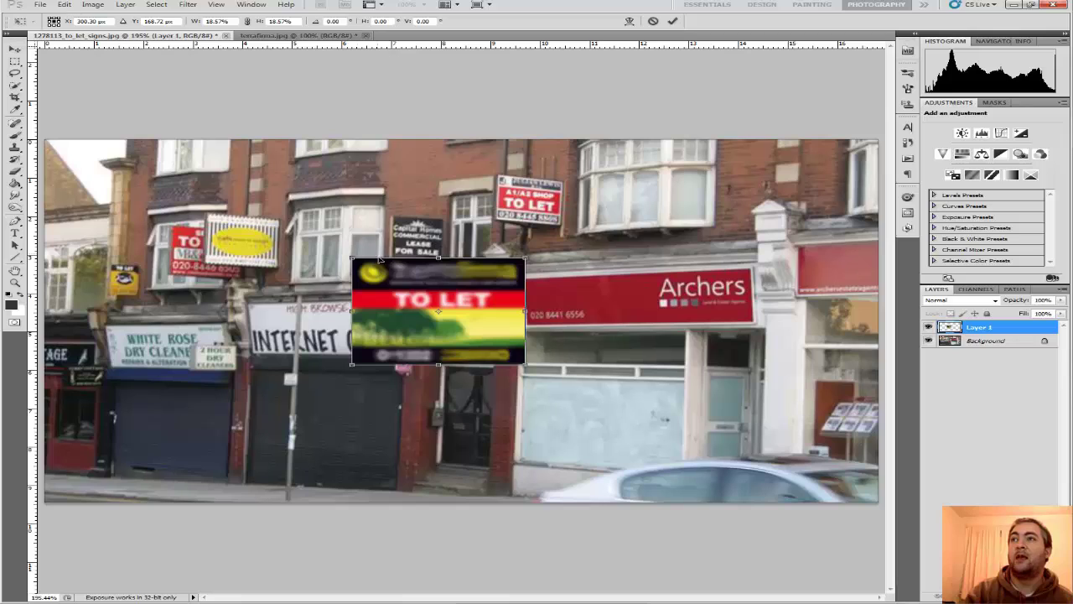
left_click_drag(350, 255, 438, 309)
left_click_drag(472, 351, 225, 251)
mouse_move(188, 205)
left_mouse_down()
mouse_move(215, 210)
mouse_move(200, 199)
left_mouse_up()
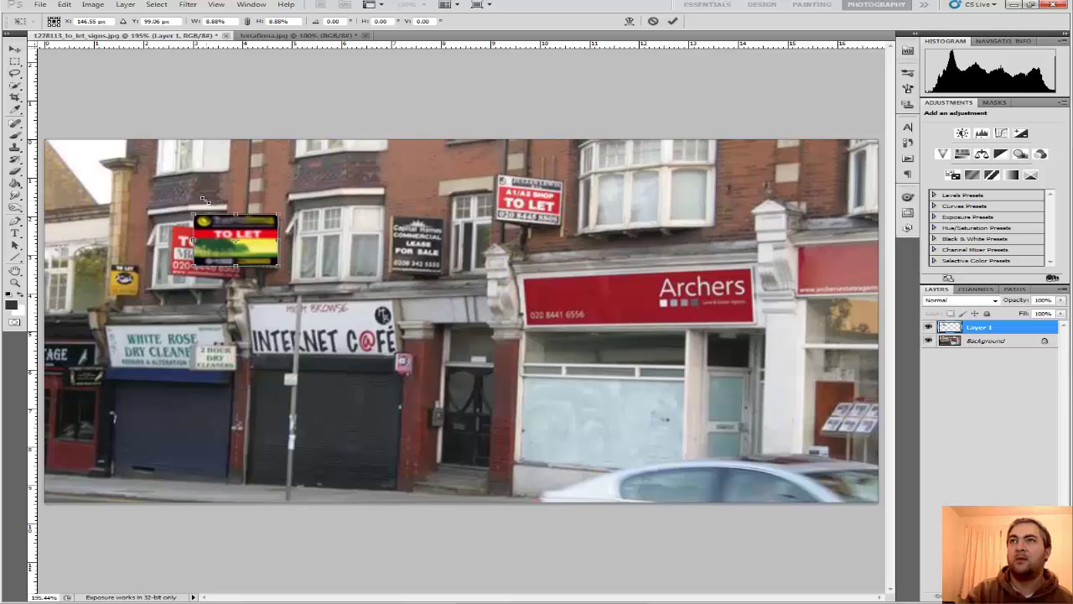
key("Return")
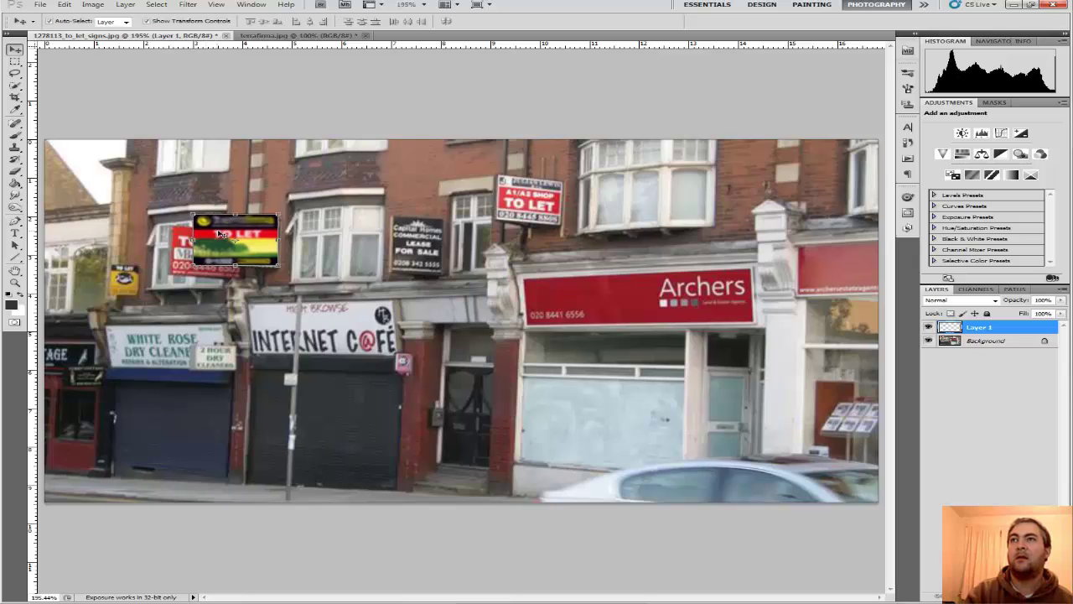
Lower the TO LET sign layer's opacity to 41%
left_click(1061, 314)
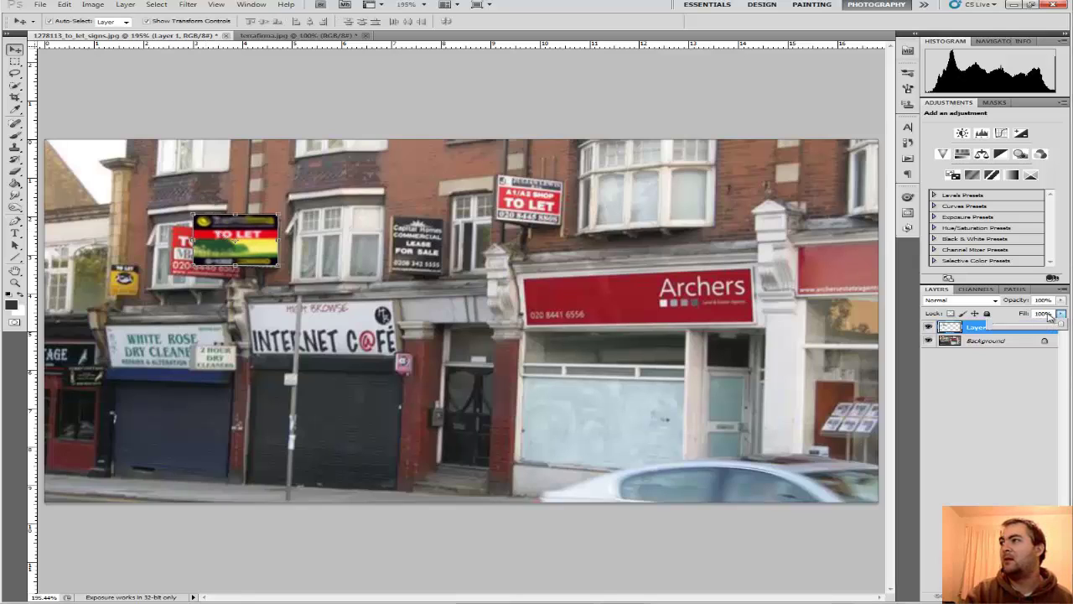
left_click(1061, 299)
left_click_drag(1058, 312, 1022, 313)
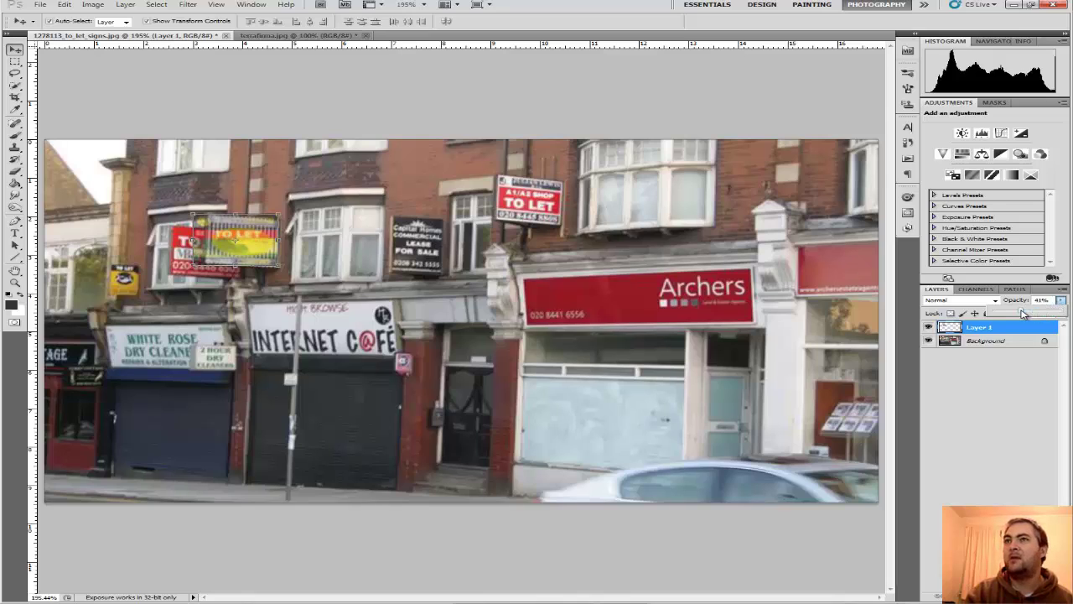
left_click(1009, 392)
Zoom in on the translucent sign and nudge it into place over the red sign
left_click(15, 284)
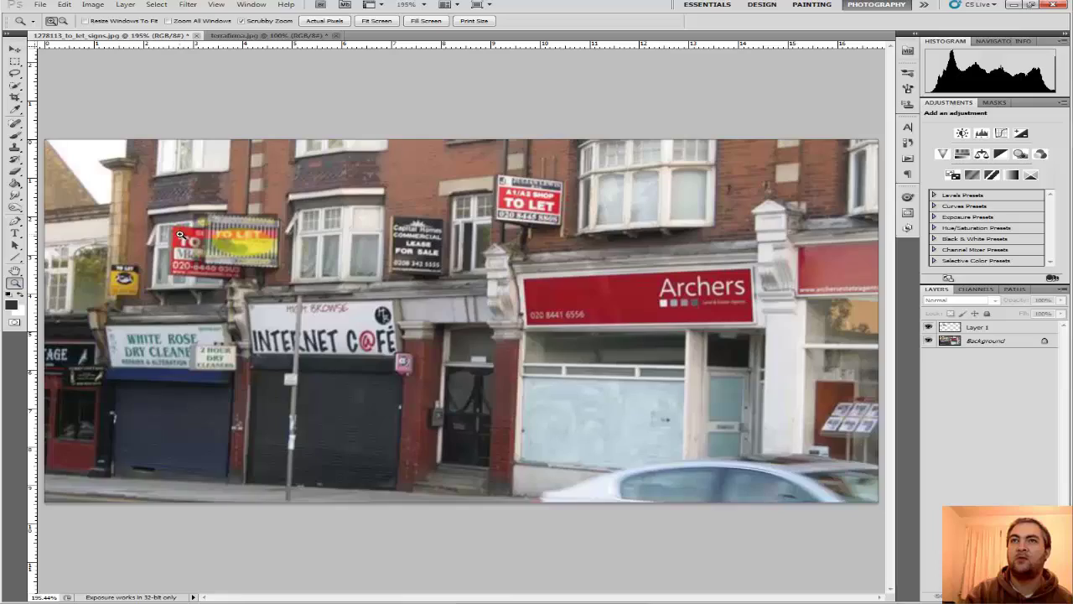
left_click(211, 220)
left_click(210, 219)
left_click(210, 220)
left_click(211, 219)
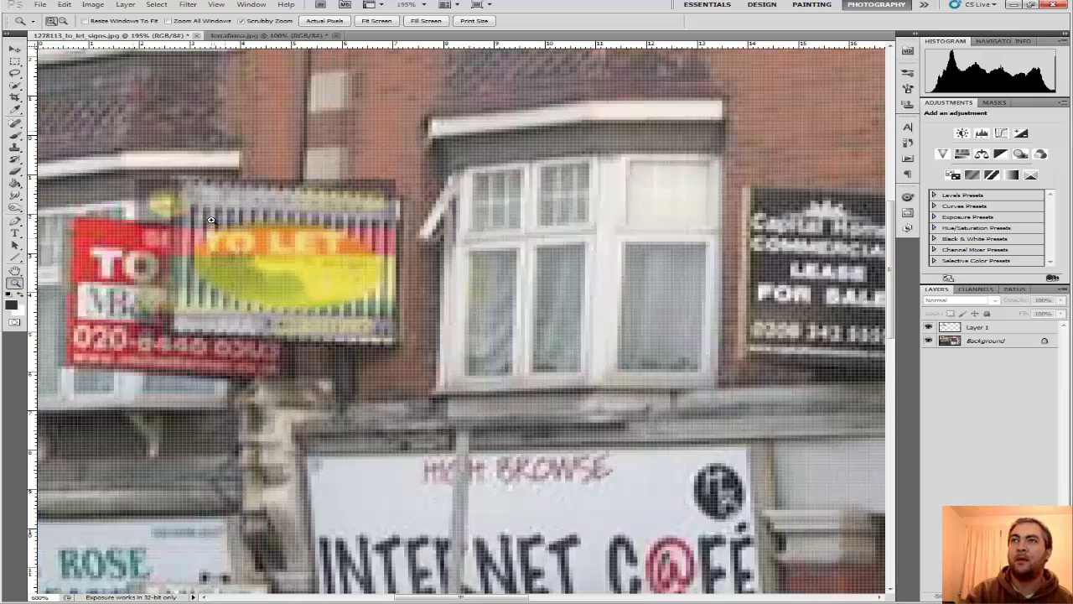
left_click(211, 220)
left_click_drag(482, 598, 456, 598)
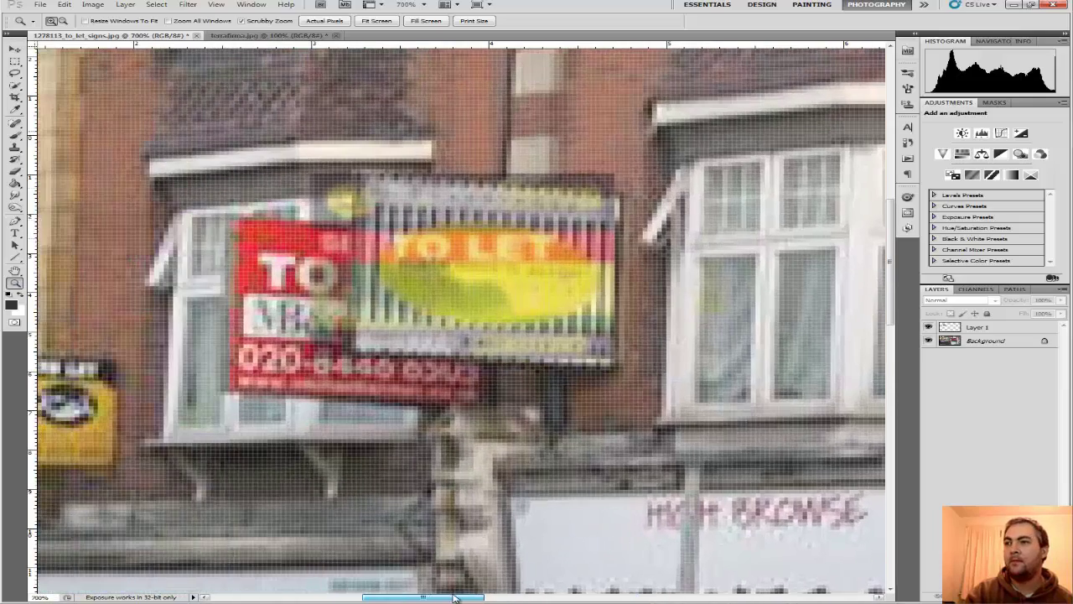
left_click(18, 49)
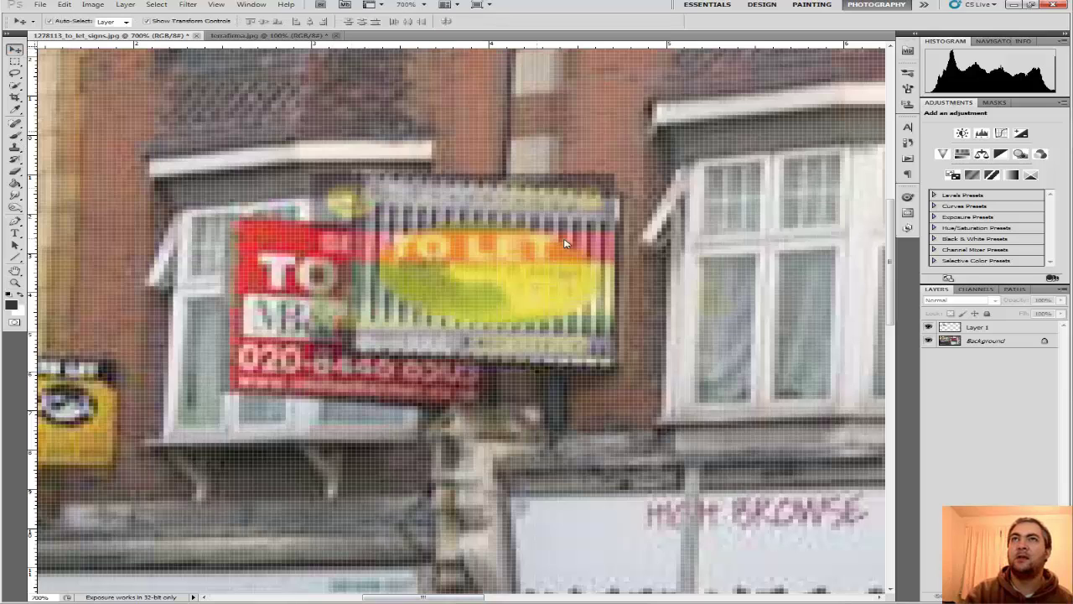
left_click_drag(580, 244, 562, 249)
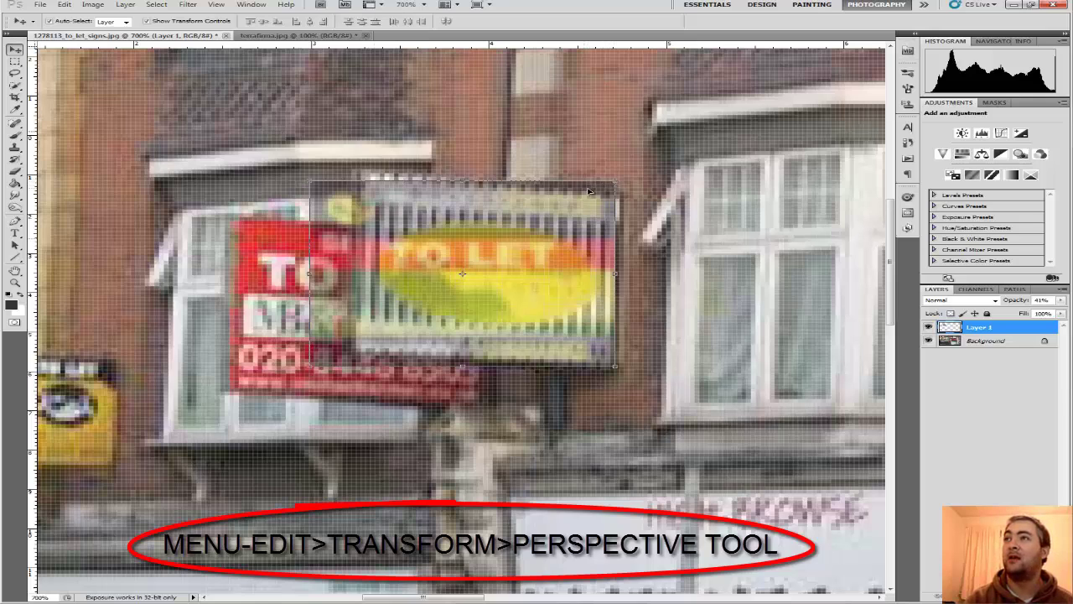
Pull the sign's top-right, top-left and bottom-left corners onto the old sign's corners and commit
mouse_move(612, 184)
left_mouse_down()
mouse_move(569, 245)
mouse_move(615, 192)
mouse_move(622, 199)
left_mouse_up()
left_click_drag(319, 187, 355, 174)
left_click_drag(312, 370, 347, 350)
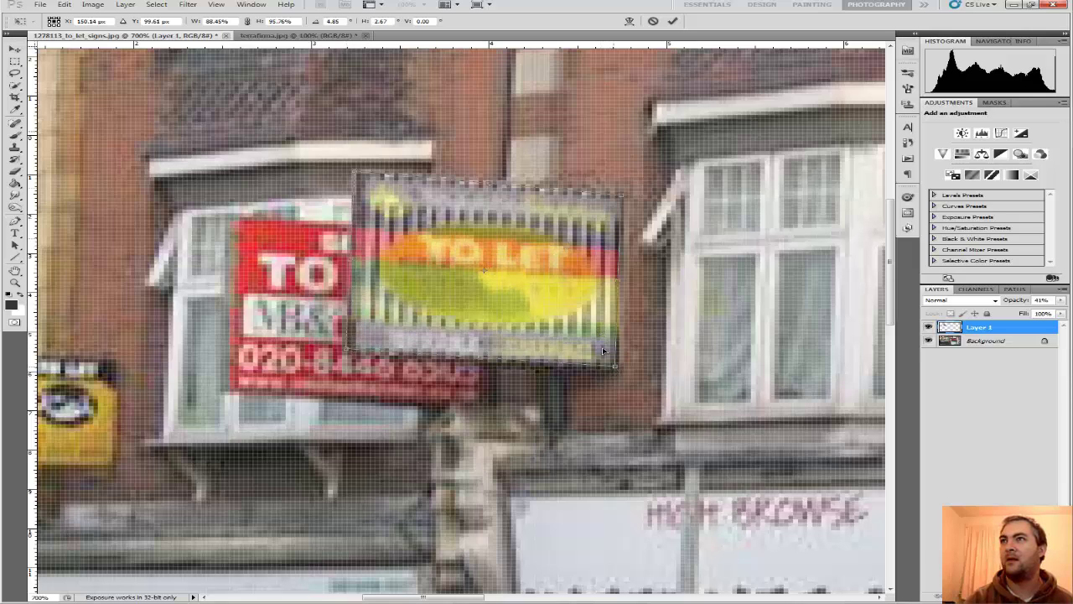
double_click(564, 306)
Restore the sign layer to 100% opacity, fit the photo on screen and deselect the layer
left_click_drag(1060, 300, 1067, 313)
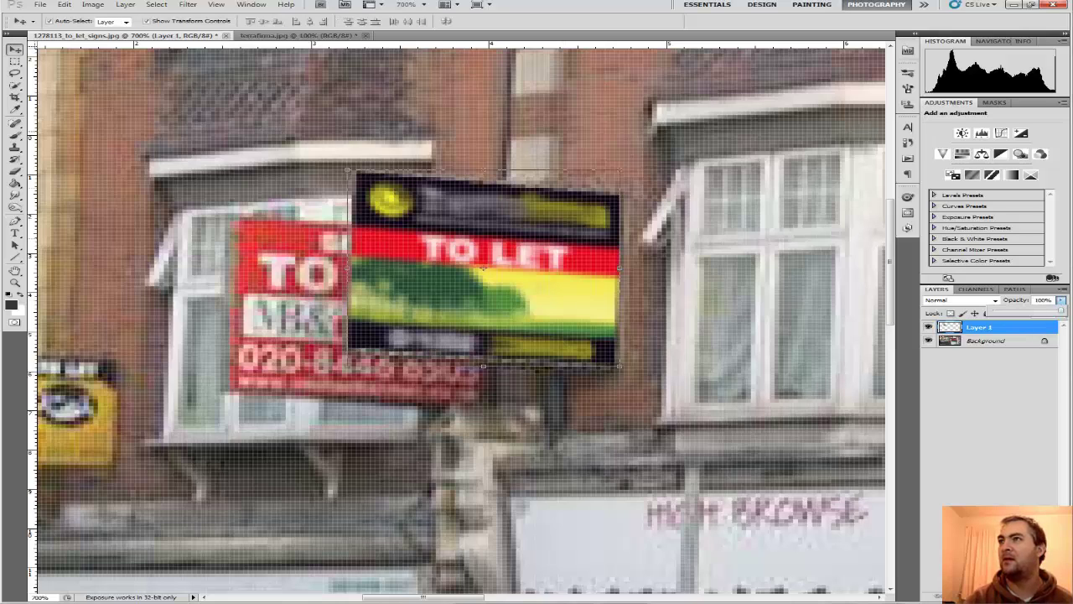
left_click(16, 283)
right_click(198, 224)
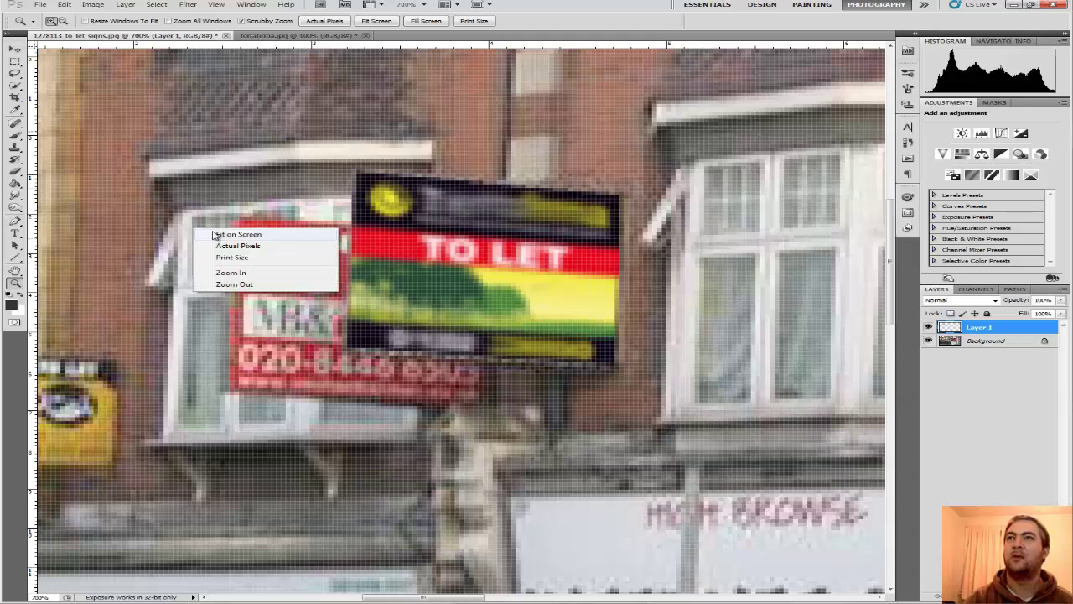
left_click(220, 235)
left_click(944, 373)
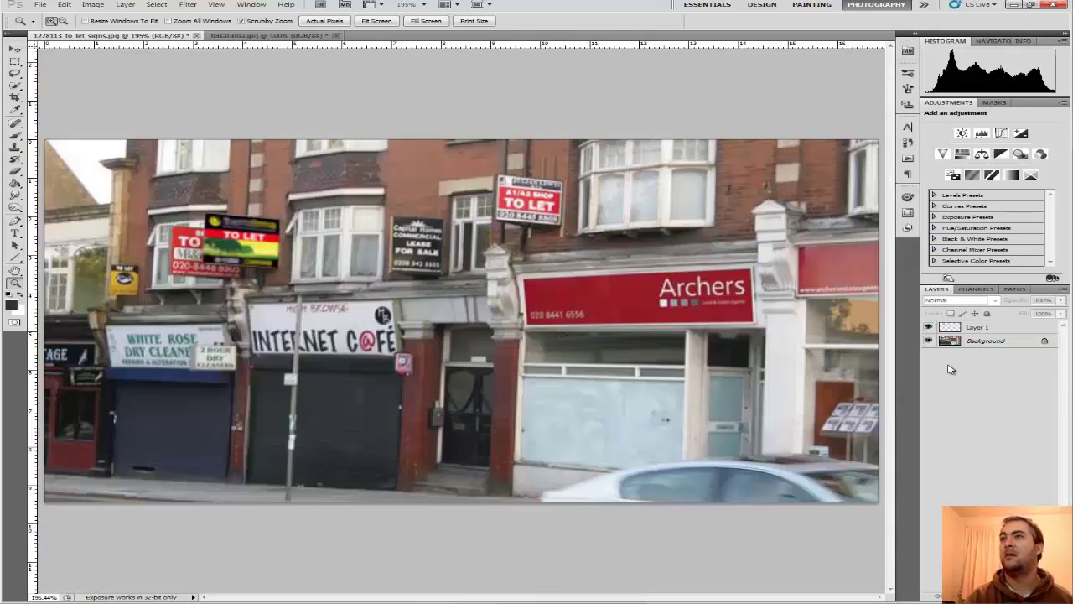